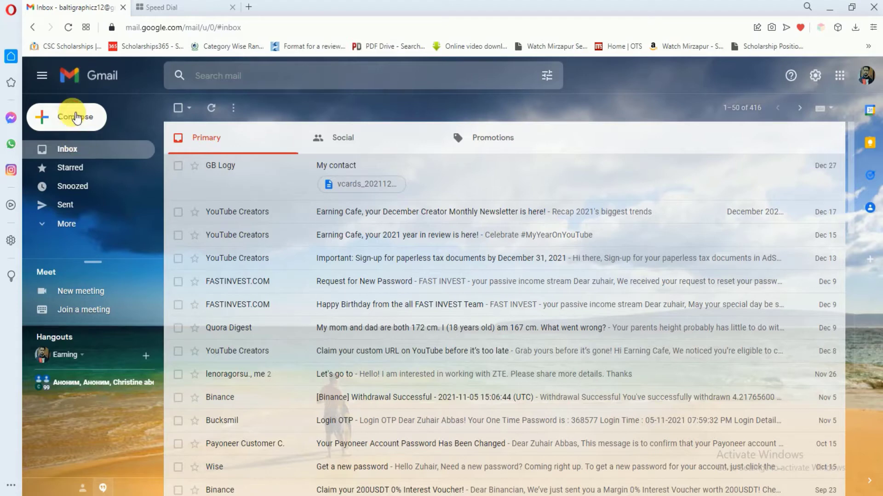
# Compose a new Gmail draft with the body 'My first email marketing video.'
pyautogui.click(76, 117)
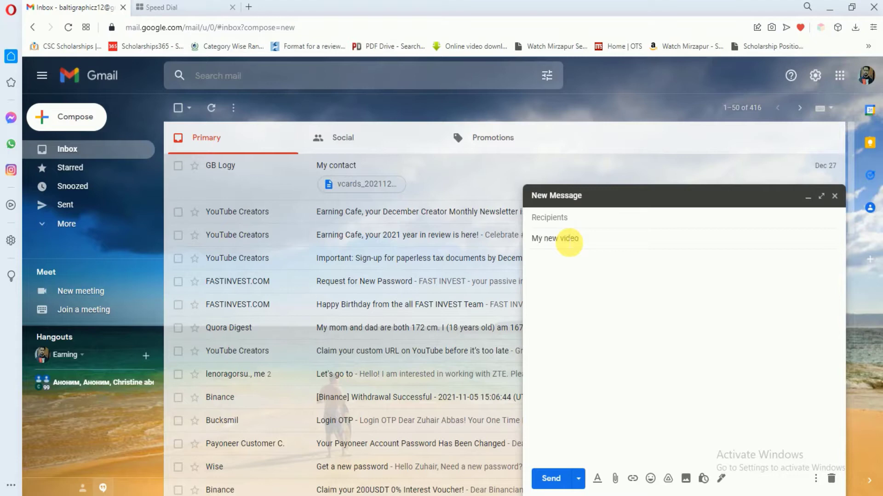
pyautogui.click(574, 298)
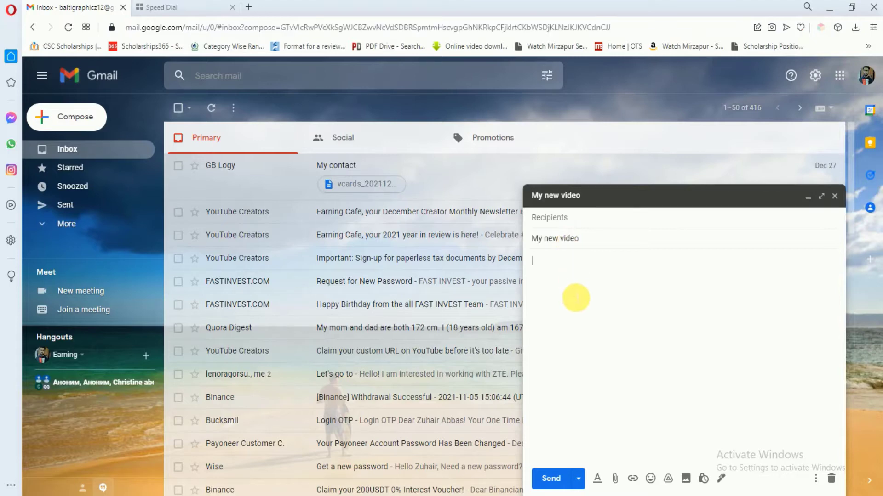
pyautogui.write('My first email marketing video.')
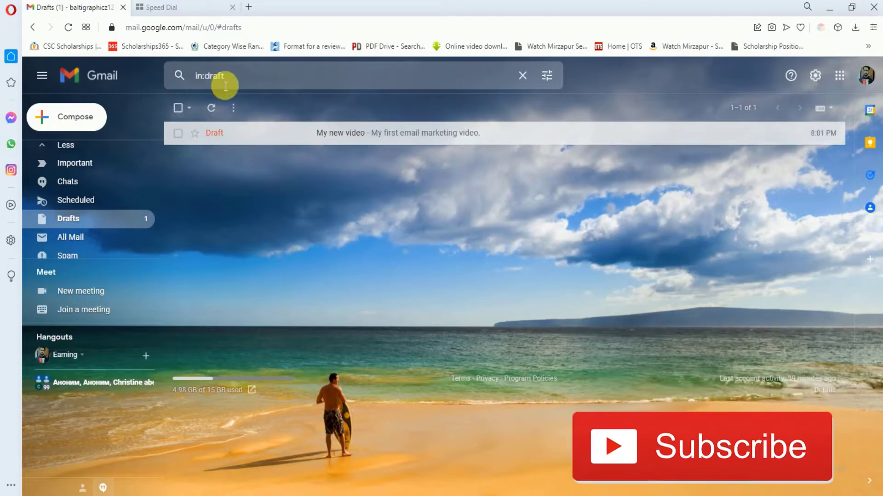
# In the second browser tab, search for google docs and open the Google Docs website
pyautogui.click(192, 8)
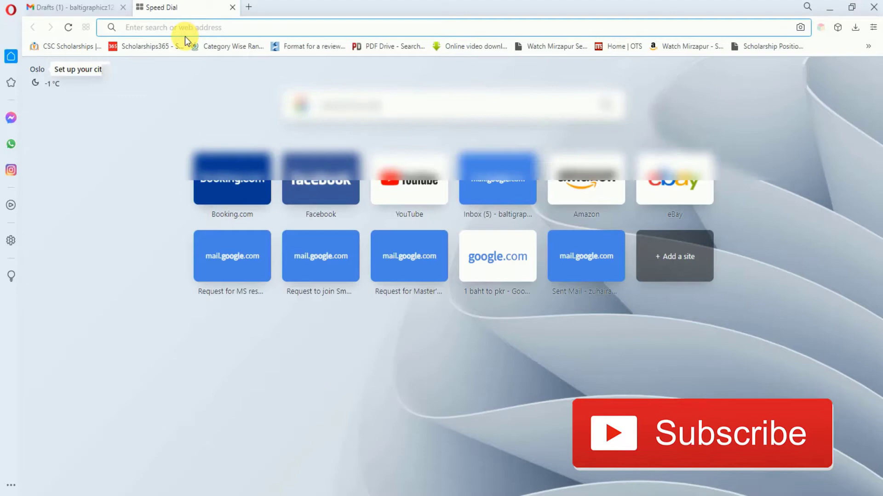
pyautogui.write('g')
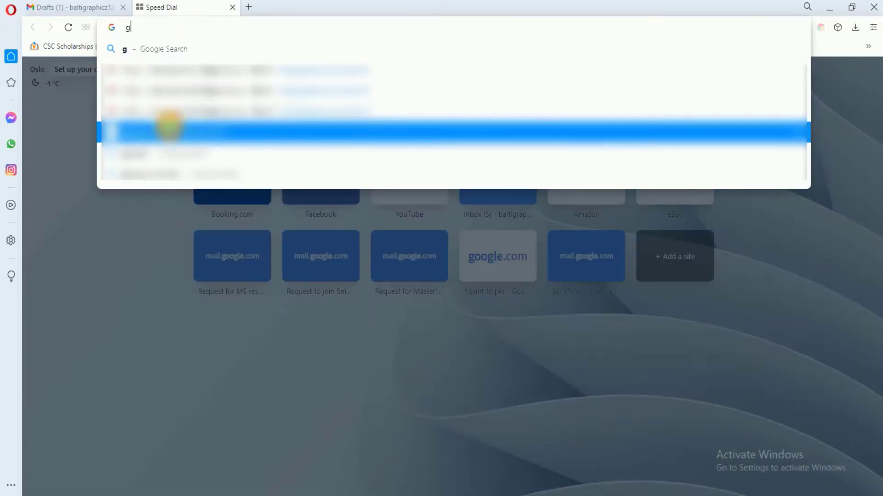
pyautogui.click(169, 131)
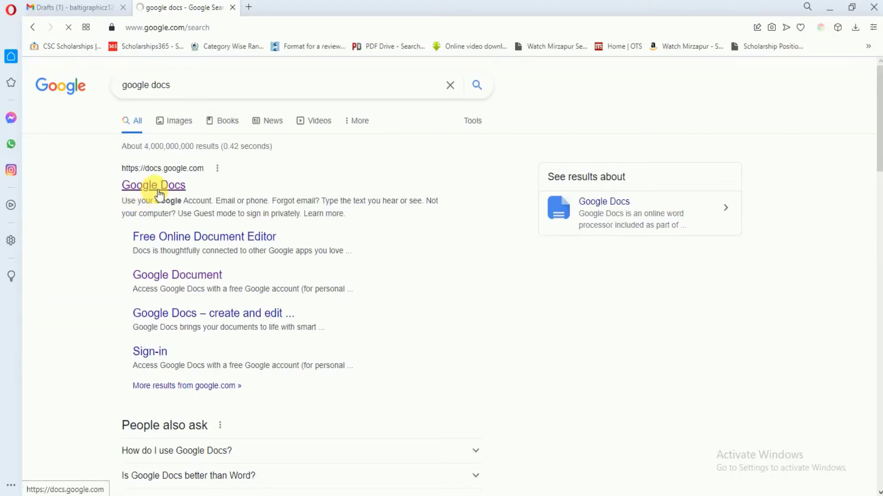
pyautogui.click(160, 195)
# Dismiss the Docs welcome message and go to Google Sheets from the apps menu
pyautogui.click(575, 156)
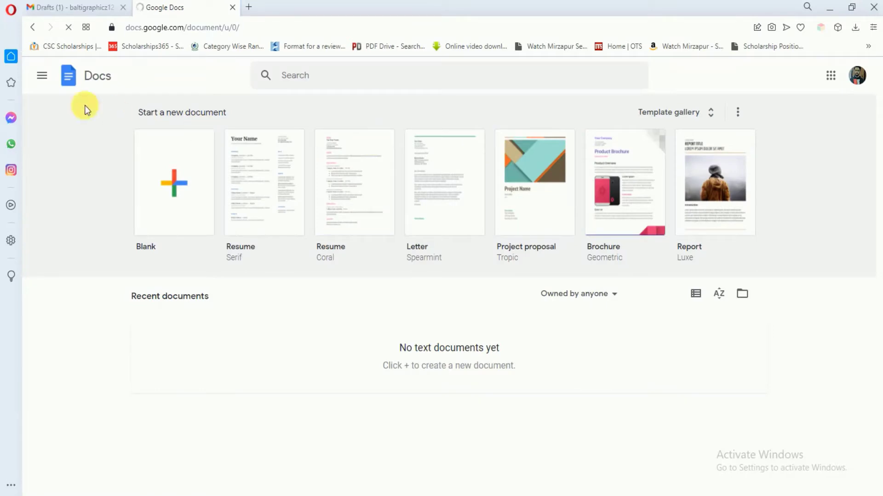
pyautogui.click(46, 78)
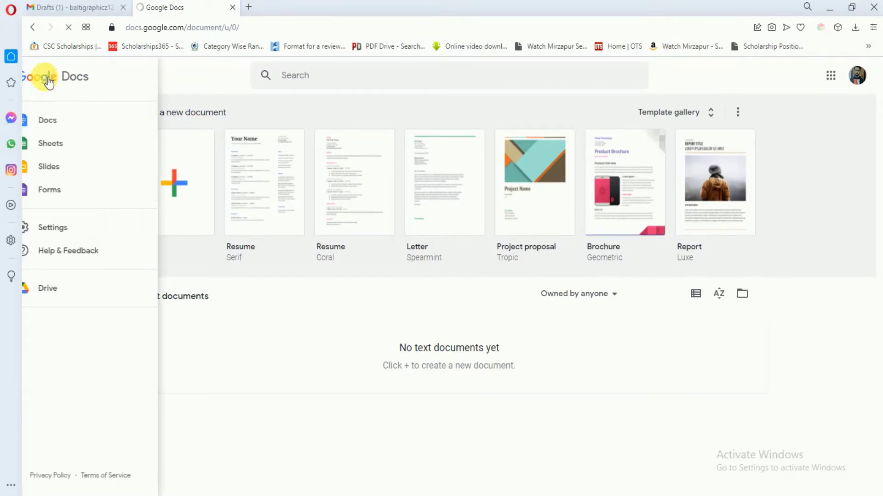
pyautogui.click(62, 147)
# Create a blank spreadsheet and show the Extensions menu
pyautogui.click(183, 178)
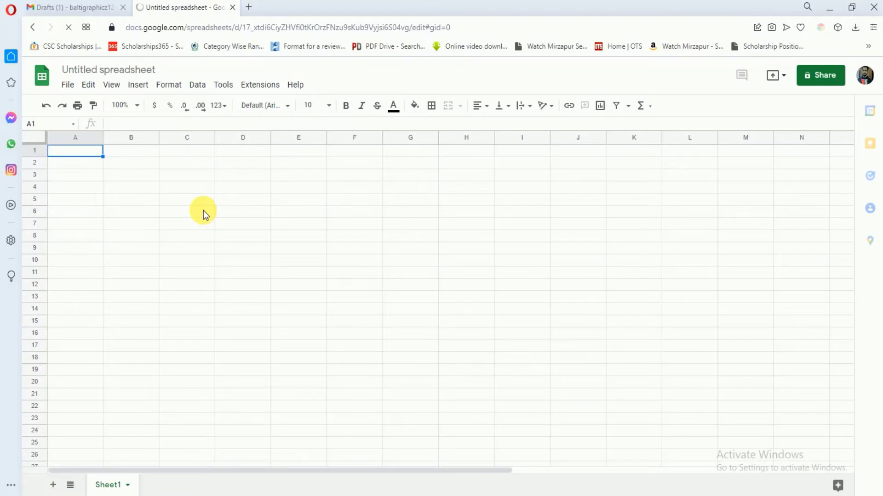
pyautogui.click(261, 85)
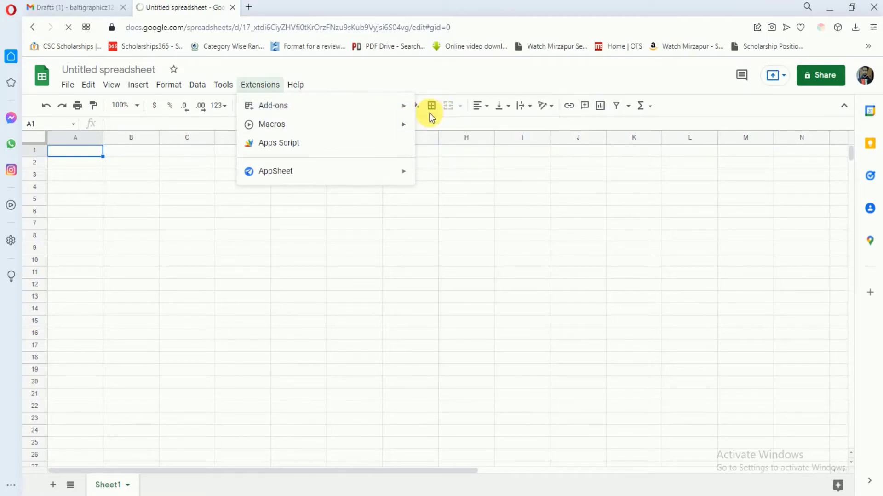
# Search the Workspace Marketplace for Yet Another Mail Merge and begin installing its listing
pyautogui.click(442, 110)
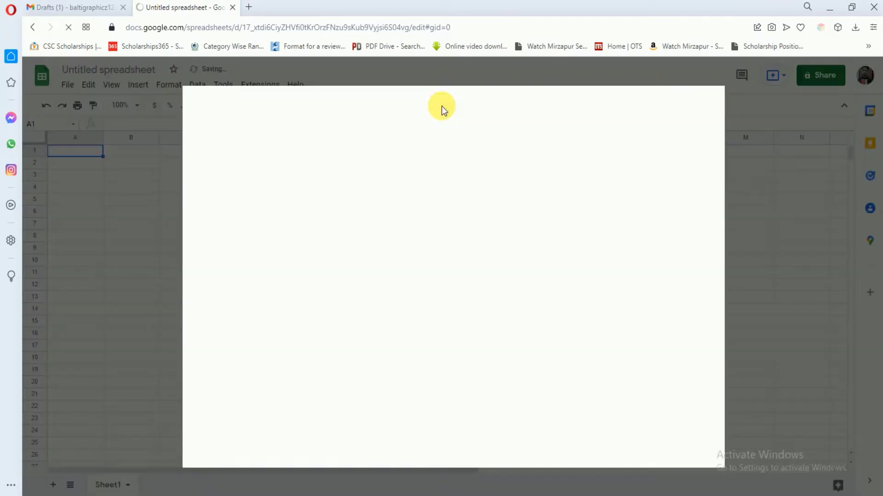
pyautogui.click(483, 114)
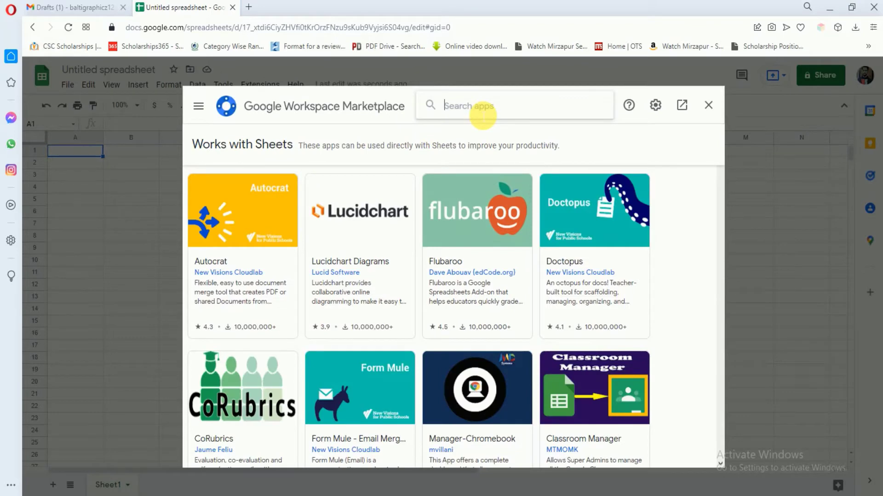
pyautogui.write('yet ano')
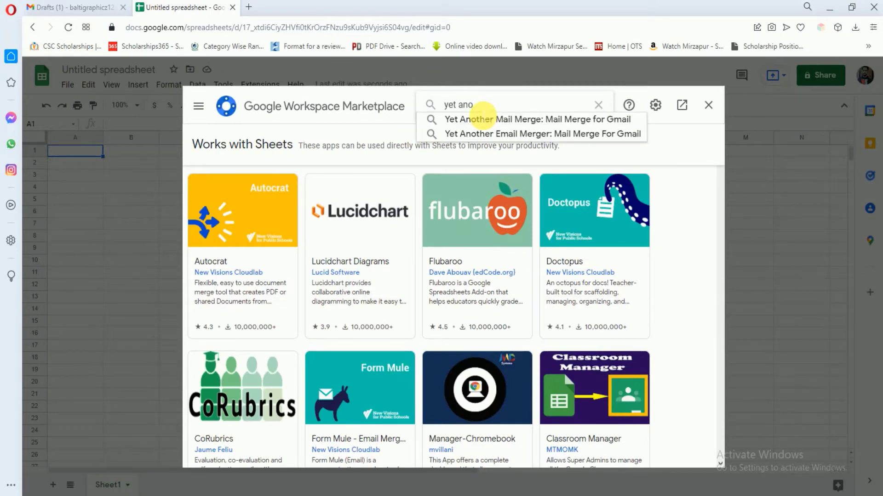
pyautogui.click(487, 121)
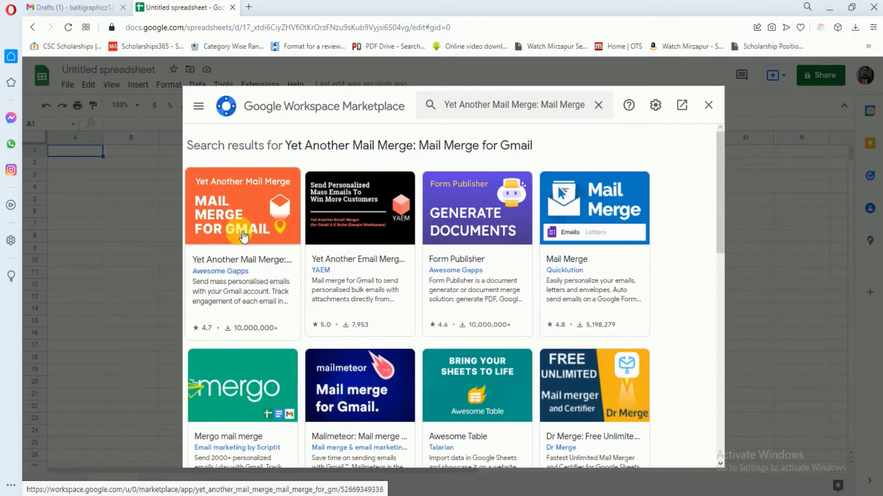
pyautogui.click(244, 236)
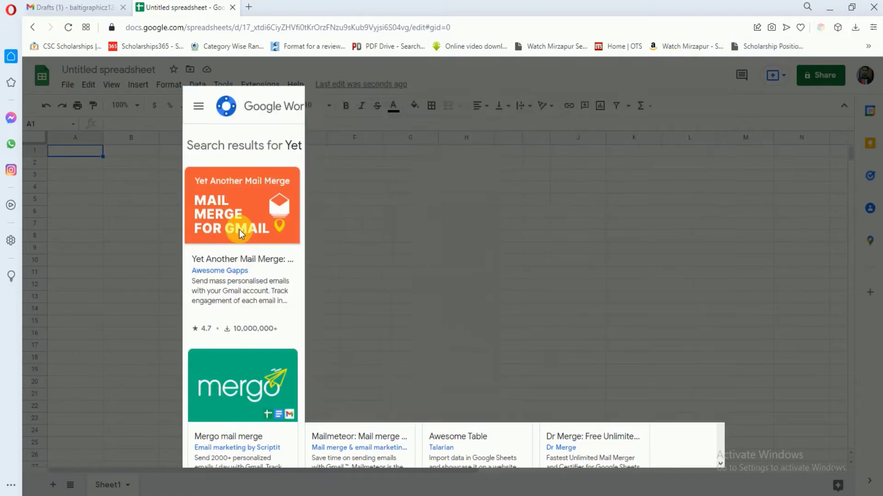
pyautogui.click(610, 188)
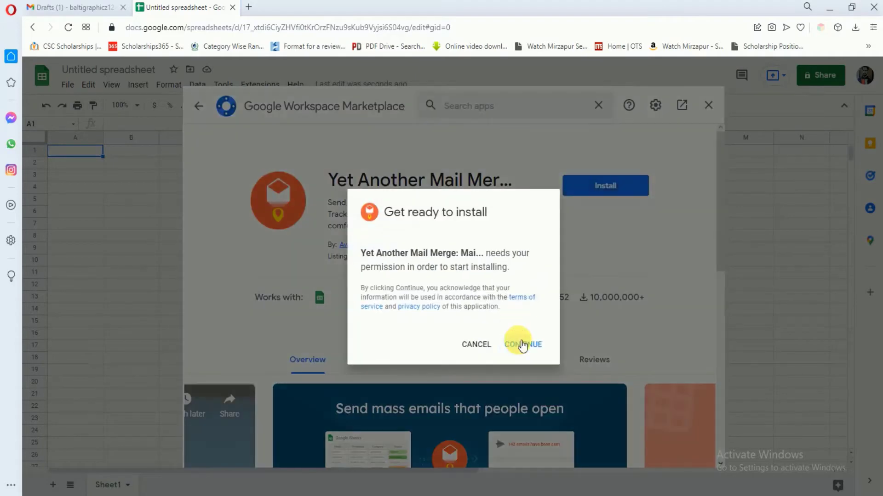
# Authorize Yet Another Mail Merge for the Google account and close the completion popup
pyautogui.click(522, 345)
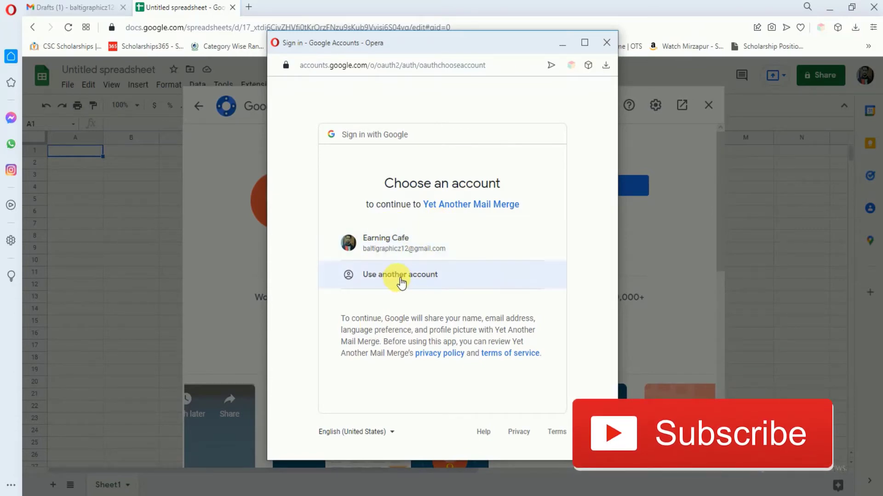
pyautogui.click(396, 238)
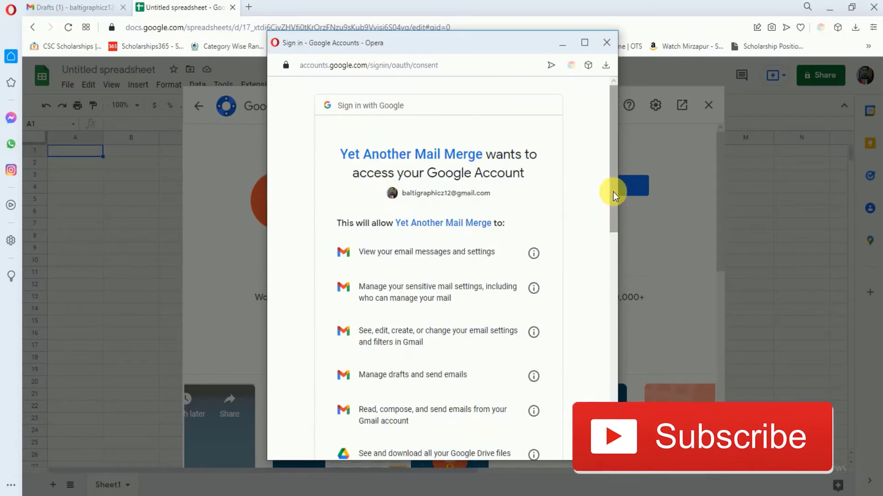
pyautogui.moveTo(613, 192); pyautogui.dragTo(591, 441)
pyautogui.click(493, 374)
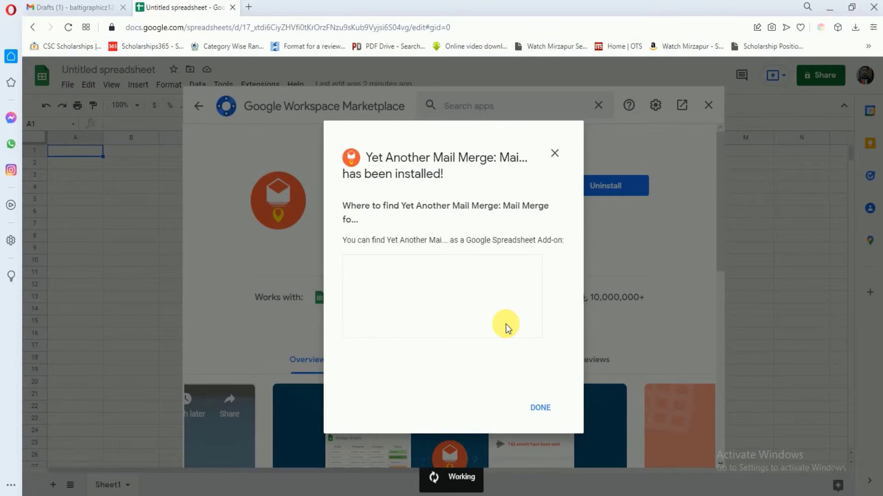
pyautogui.click(540, 407)
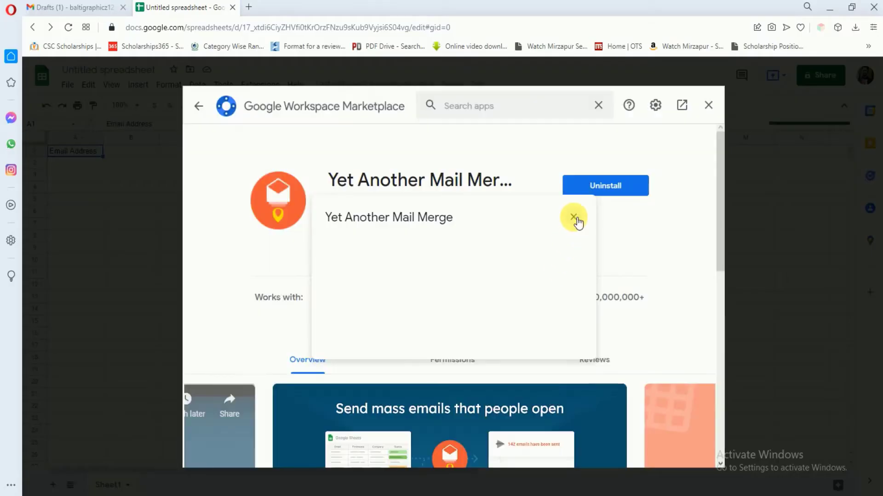
pyautogui.click(574, 218)
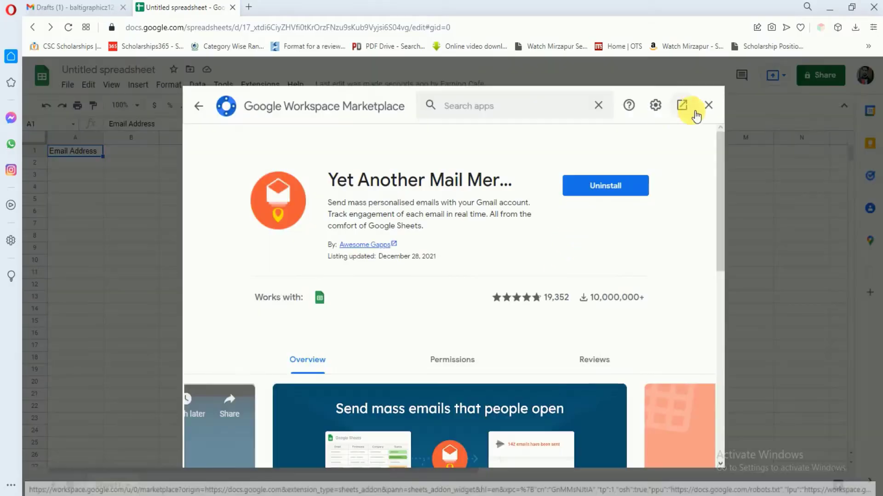
# Enter 'Name' as the B1 header and view the Yet Another Mail Merge submenu
pyautogui.click(707, 108)
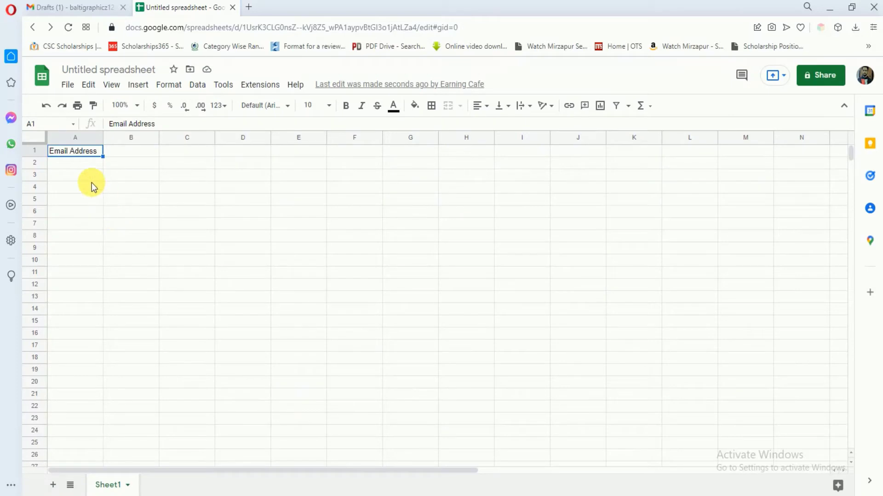
pyautogui.click(124, 154)
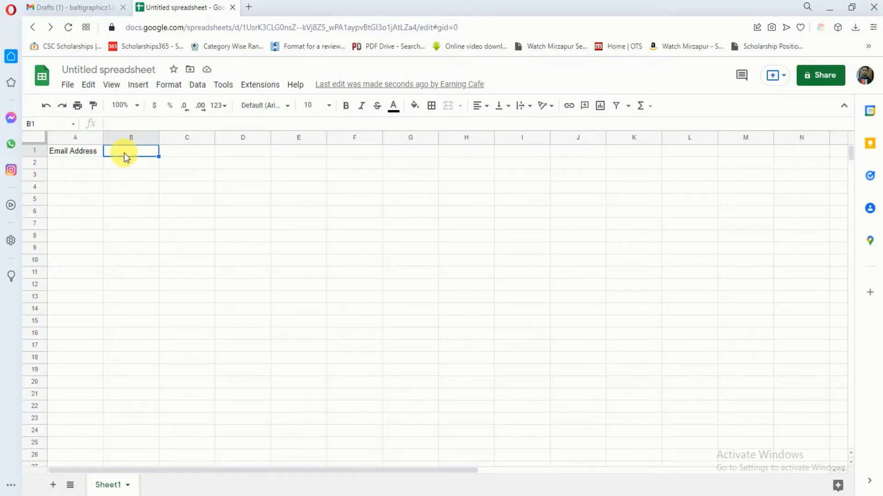
pyautogui.write('Name')
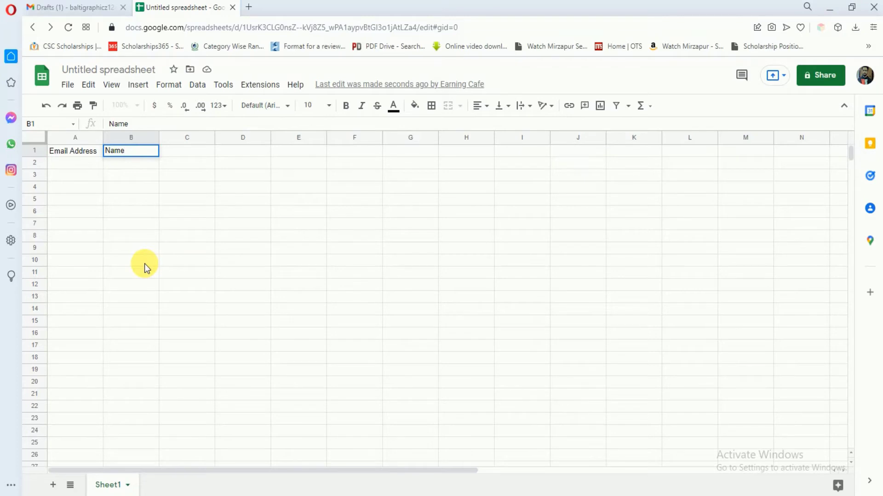
pyautogui.click(260, 85)
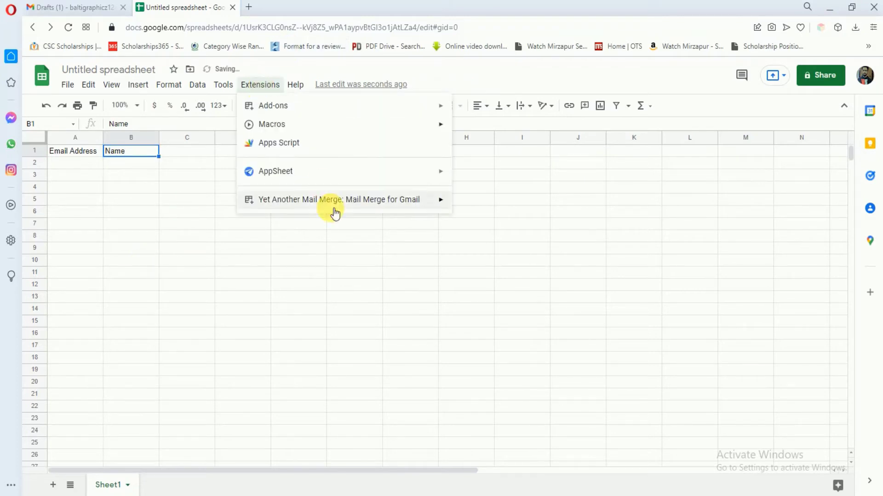
pyautogui.moveTo(433, 203)
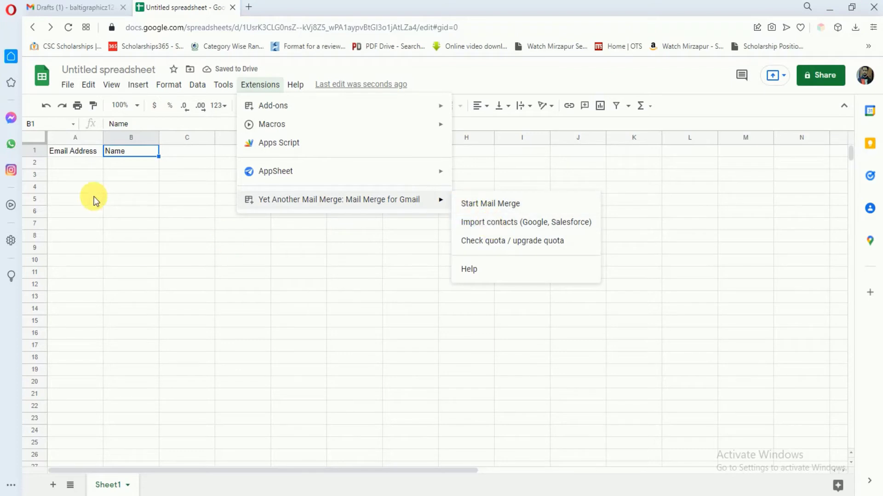
# Paste the first recipient's email into A2, widen column A, and enter their name in B2
pyautogui.click(83, 165)
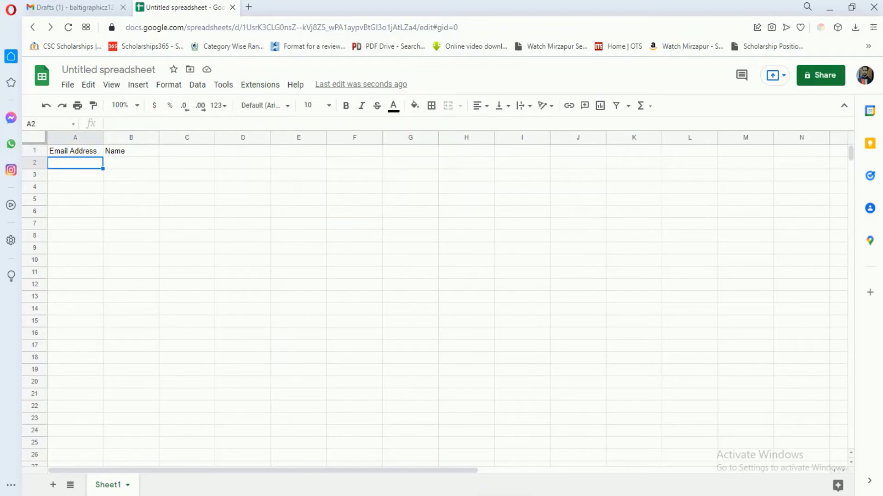
pyautogui.click(577, 473)
pyautogui.moveTo(461, 99); pyautogui.dragTo(565, 96)
pyautogui.hotkey('ctrl', 'c')
pyautogui.click(81, 166)
pyautogui.hotkey('ctrl', 'v')
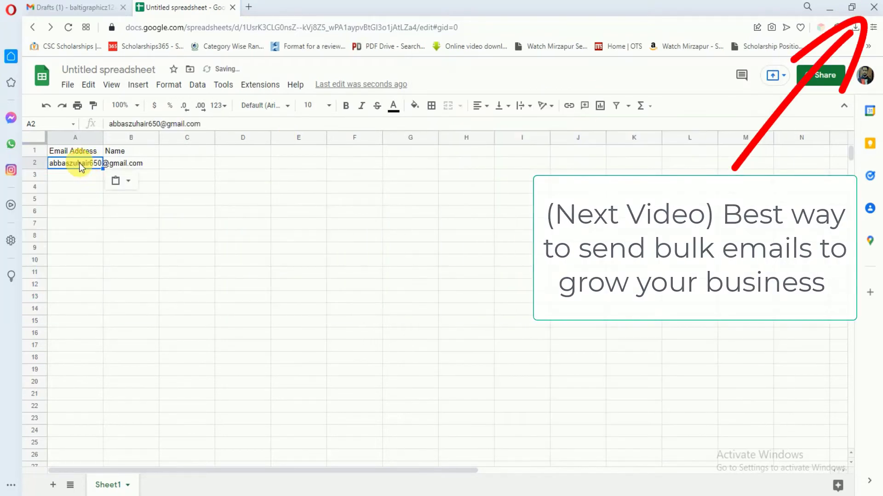
pyautogui.press('Down')
pyautogui.press('Down')
pyautogui.moveTo(105, 138); pyautogui.dragTo(166, 144)
pyautogui.click(182, 163)
pyautogui.write('abbas')
# Copy the second recipient's email and name from Notepad into A3 and B3
pyautogui.moveTo(556, 494)
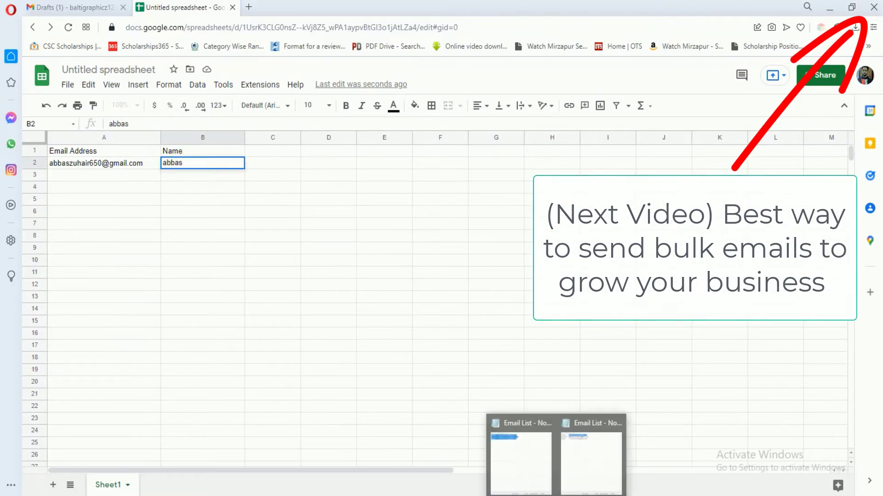
pyautogui.click(591, 460)
pyautogui.moveTo(459, 107); pyautogui.dragTo(575, 106)
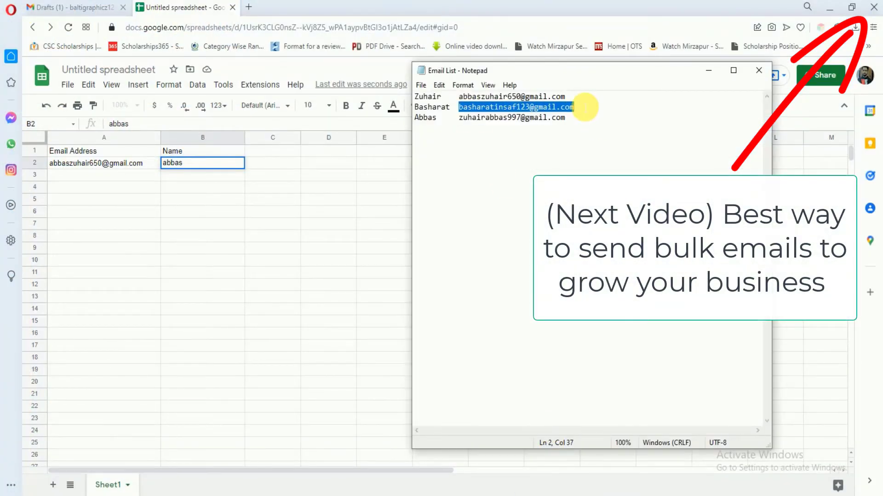
pyautogui.click(61, 177)
pyautogui.hotkey('ctrl', 'v')
pyautogui.click(187, 175)
pyautogui.hotkey('alt', 'Tab')
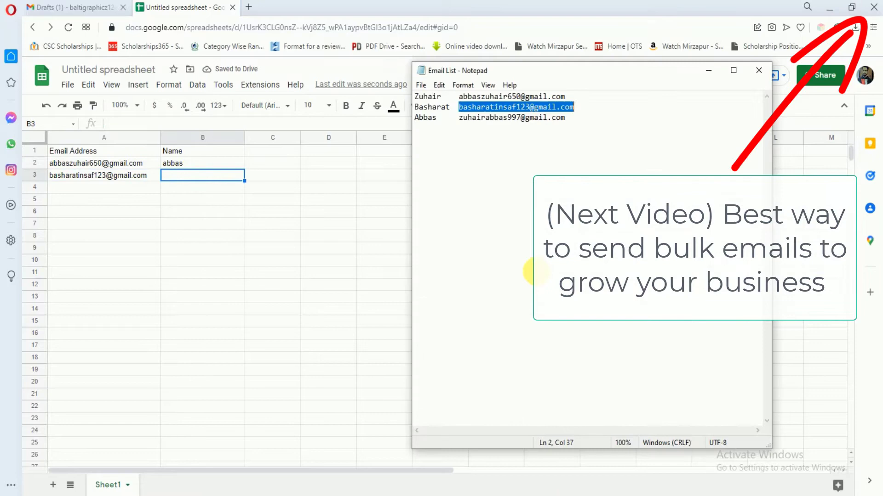
pyautogui.doubleClick(431, 106)
pyautogui.hotkey('ctrl', 'c')
pyautogui.hotkey('alt', 'Tab')
pyautogui.hotkey('ctrl', 'v')
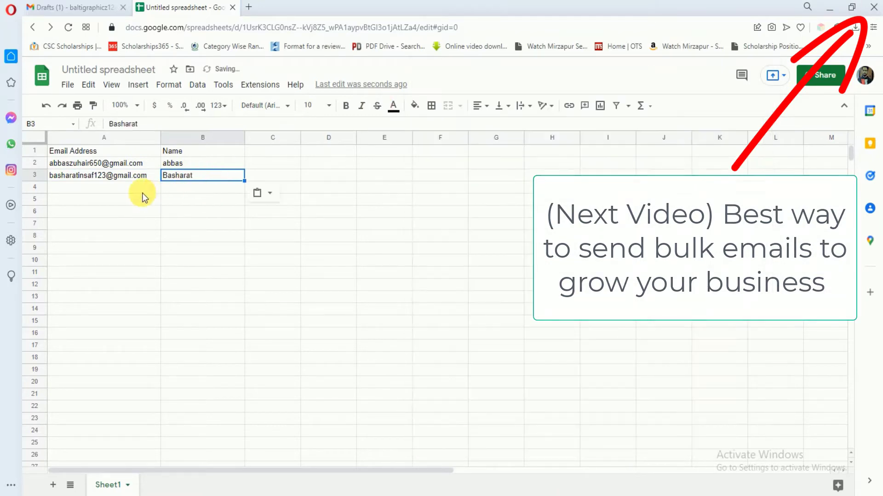
# Copy the third recipient's email and name from Notepad into A4 and B4
pyautogui.click(143, 192)
pyautogui.hotkey('alt', 'Tab')
pyautogui.moveTo(458, 118); pyautogui.dragTo(559, 118)
pyautogui.hotkey('ctrl', 'c')
pyautogui.hotkey('alt', 'Tab')
pyautogui.hotkey('ctrl', 'v')
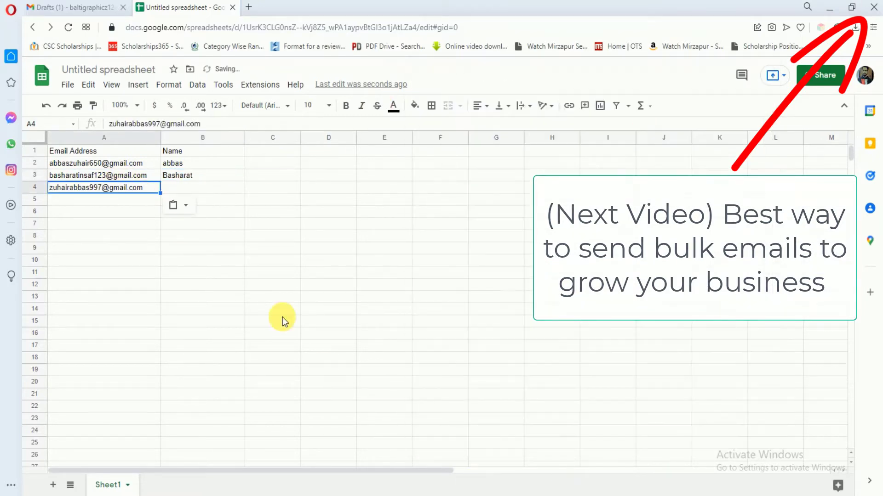
pyautogui.hotkey('alt', 'Tab')
pyautogui.doubleClick(434, 118)
pyautogui.hotkey('ctrl', 'c')
pyautogui.hotkey('alt', 'Tab')
pyautogui.click(185, 188)
pyautogui.hotkey('ctrl', 'v')
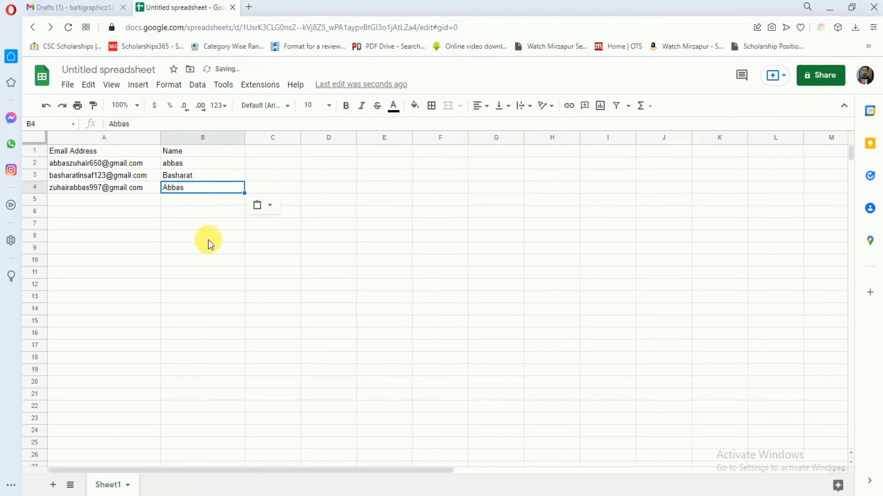
pyautogui.click(289, 200)
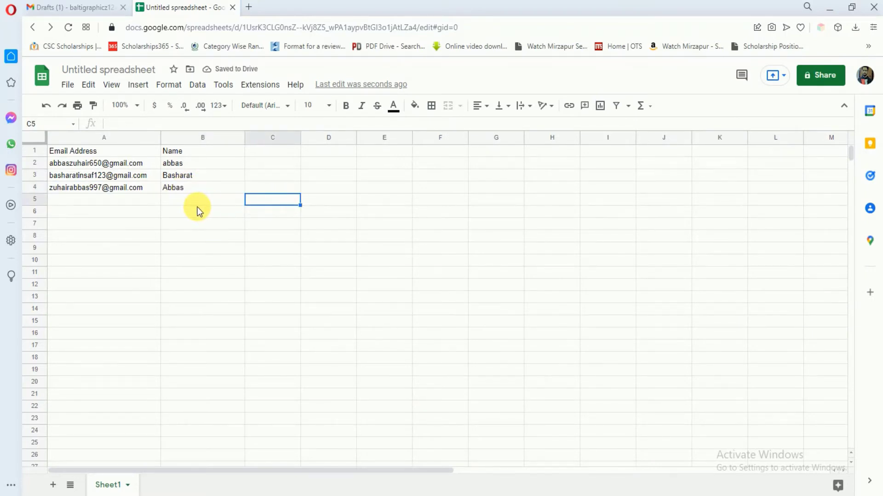
# Start a mail merge with a sender name and the 'My new video' template, then view Gmail drafts
pyautogui.click(277, 86)
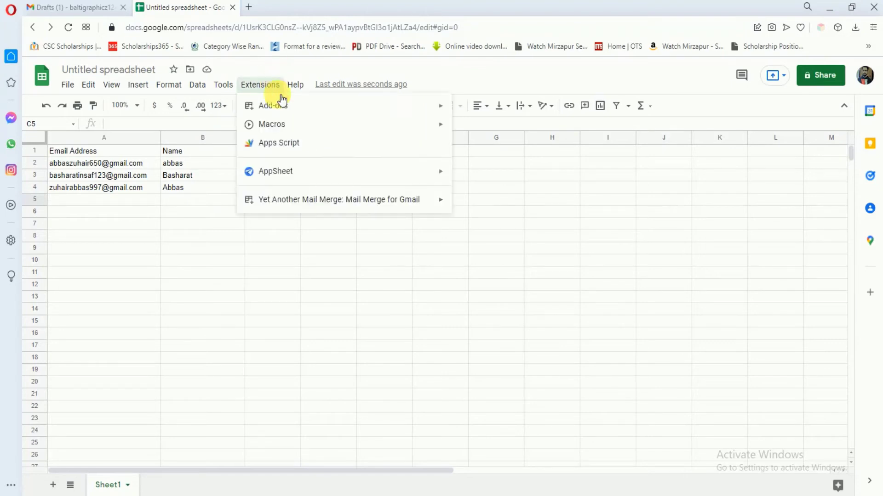
pyautogui.moveTo(319, 205)
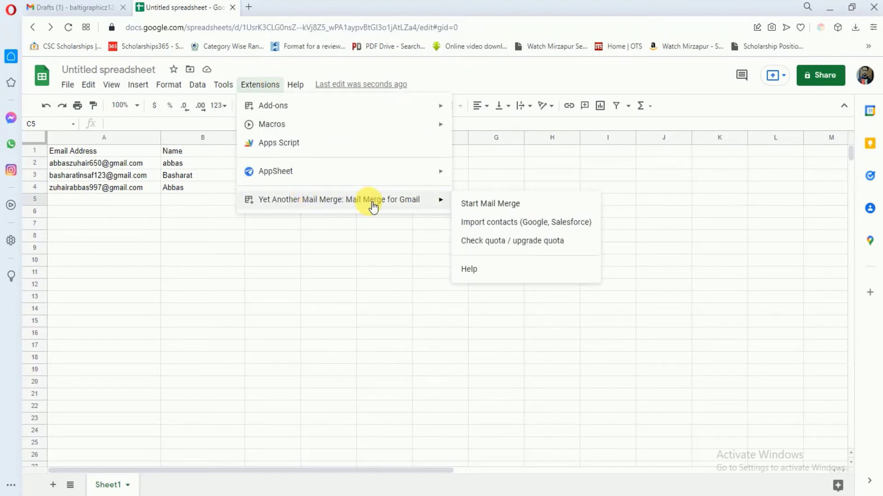
pyautogui.click(490, 203)
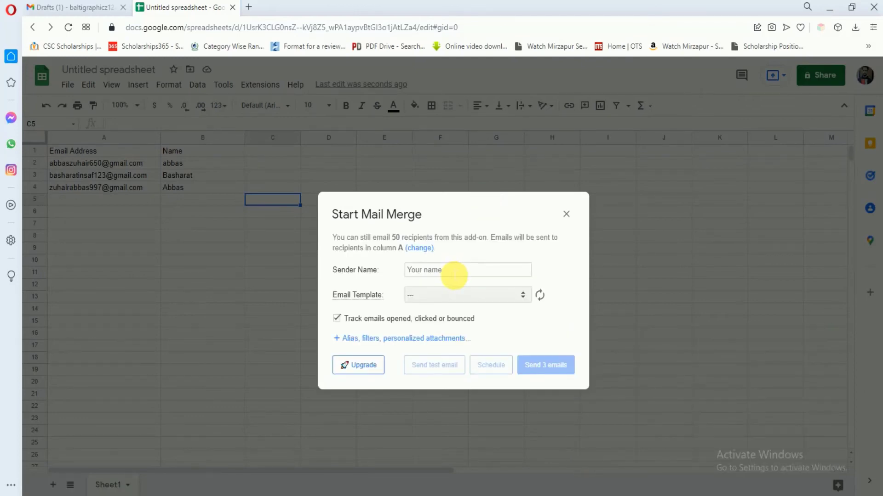
pyautogui.press('Tab')
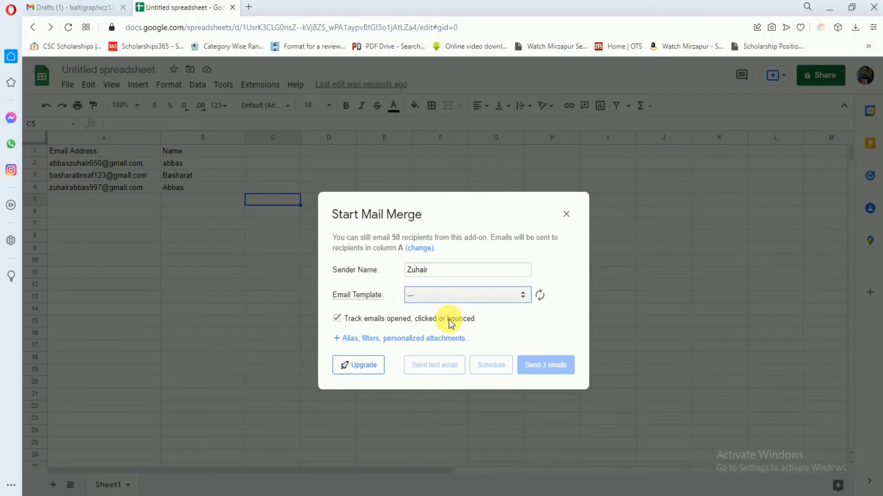
pyautogui.click(476, 301)
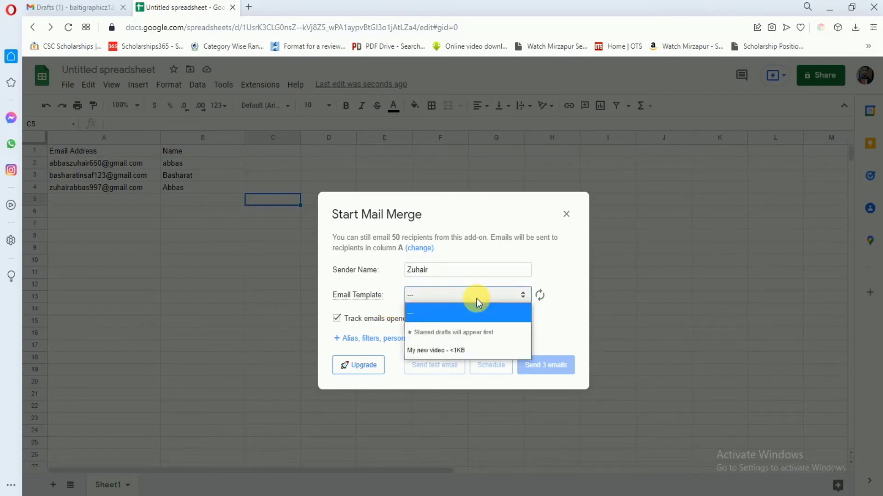
pyautogui.click(457, 353)
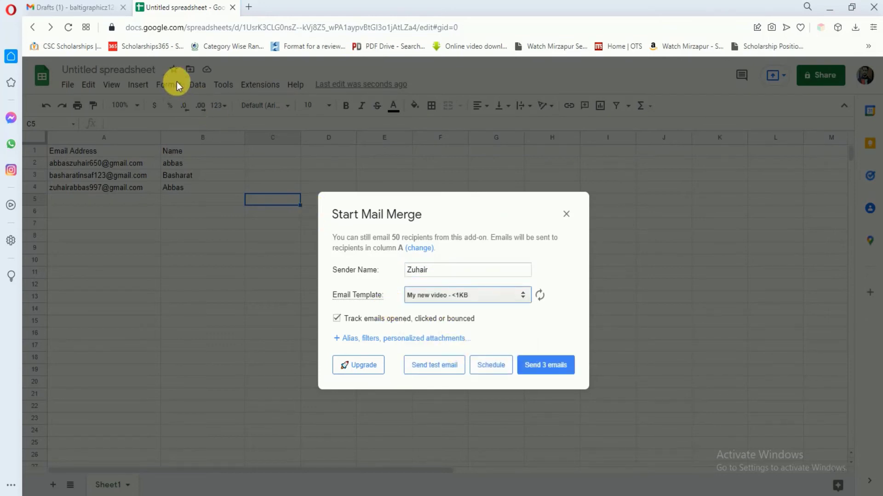
pyautogui.click(48, 7)
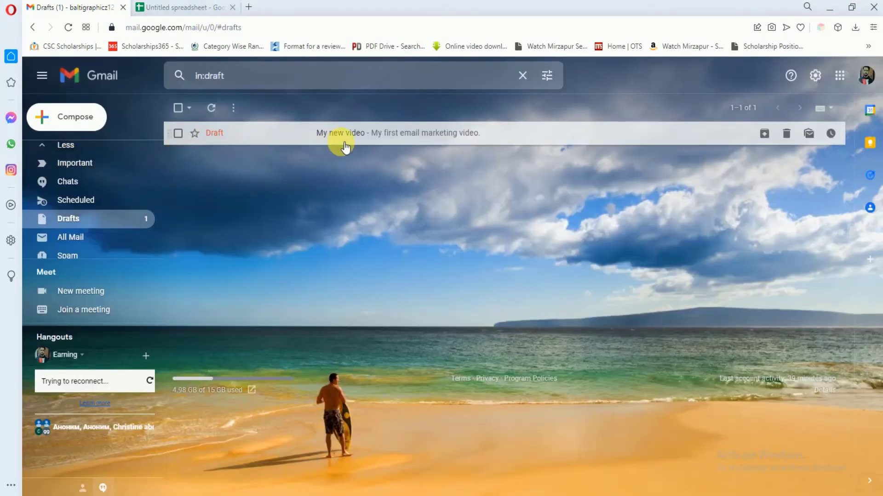
# Return to the Untitled spreadsheet showing the Start Mail Merge dialog
pyautogui.click(189, 8)
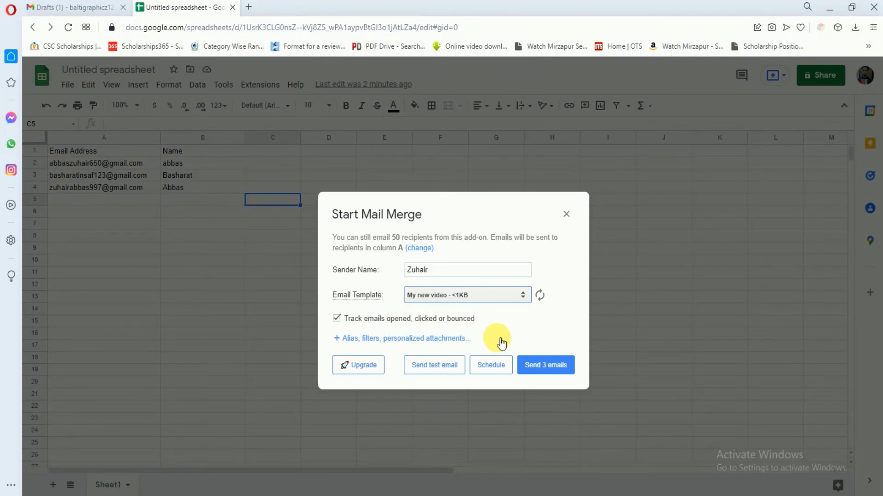
# Send the 3 merged emails and close the confirmation to reveal the tracking report
pyautogui.click(544, 369)
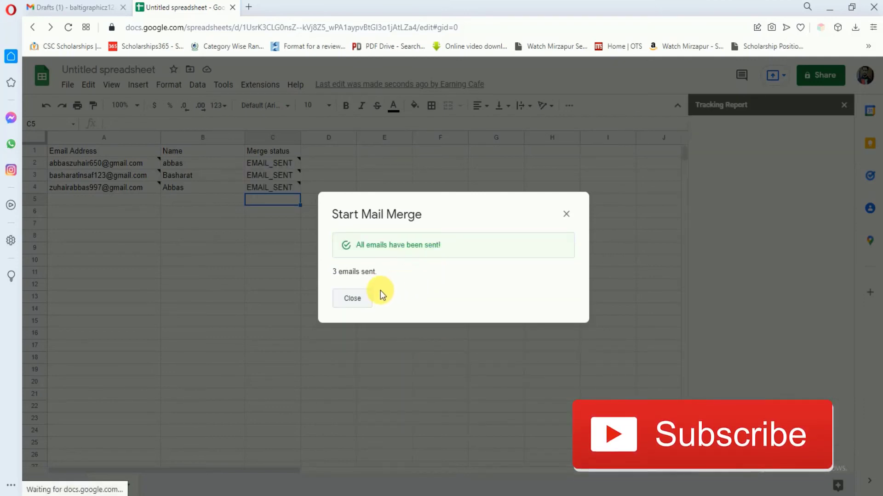
pyautogui.click(354, 299)
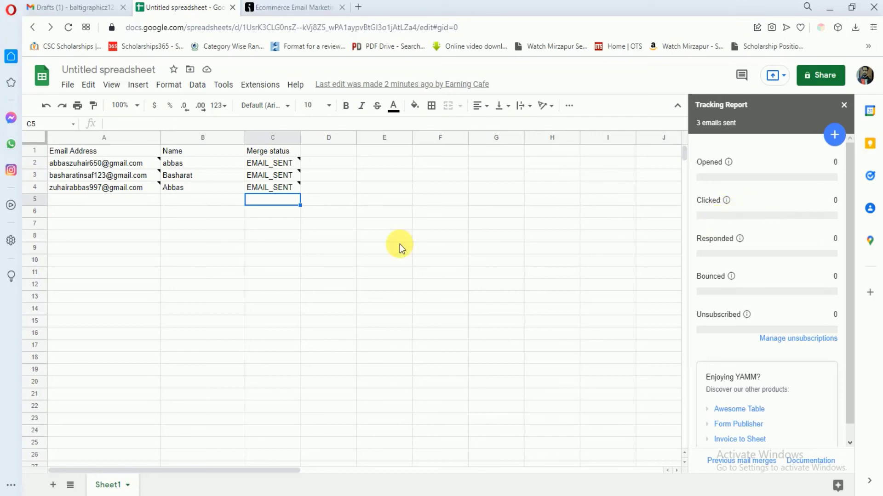
# Switch to the 'Ecommerce Email Marketing' tab showing the omnisend.com homepage
pyautogui.click(288, 8)
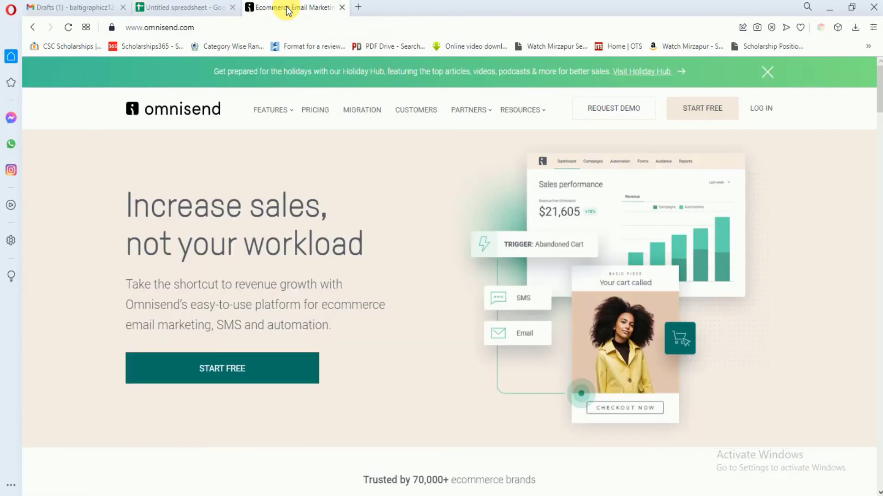